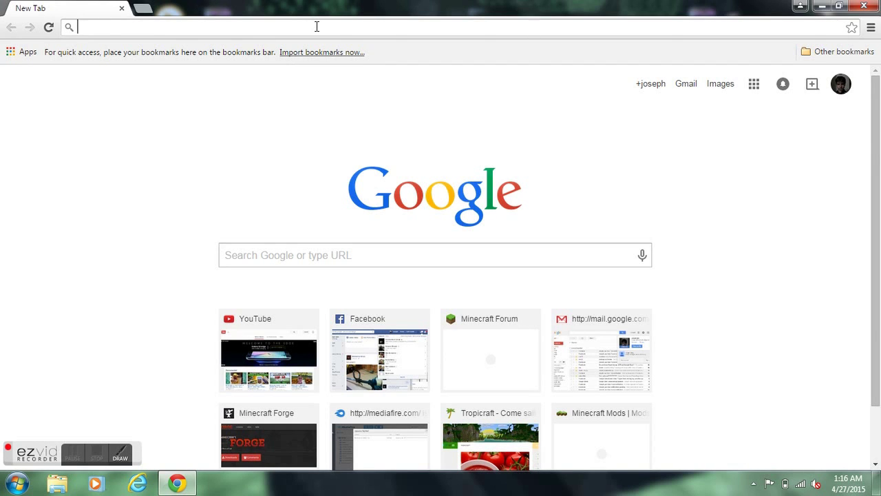
Load files.minecraftforge.net in Chrome's address bar.
type("fi")
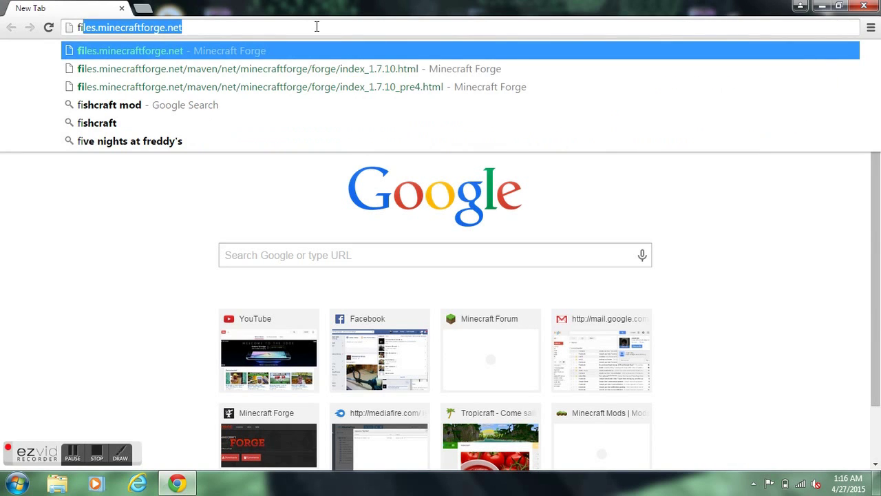
type("les.")
key("Return")
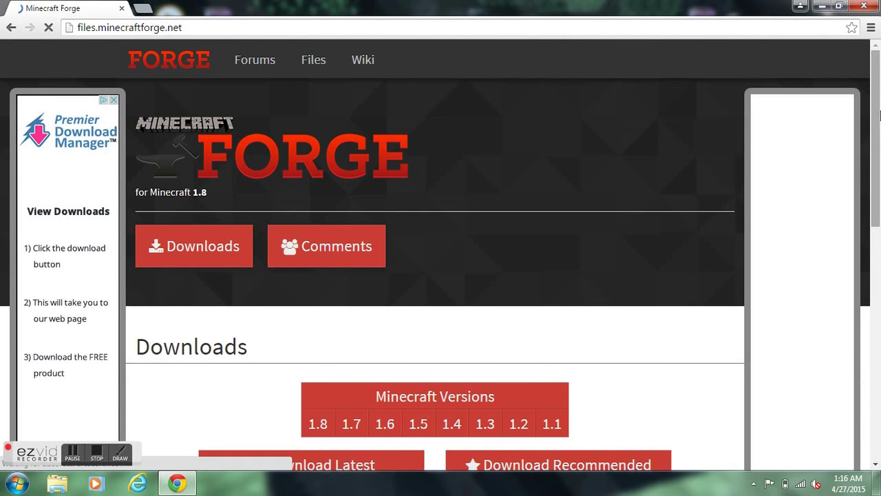
Go to the Minecraft 1.7.10 Forge page and scroll to recommended build 10.13.2.1291.
scroll(764, 205, "down", 4)
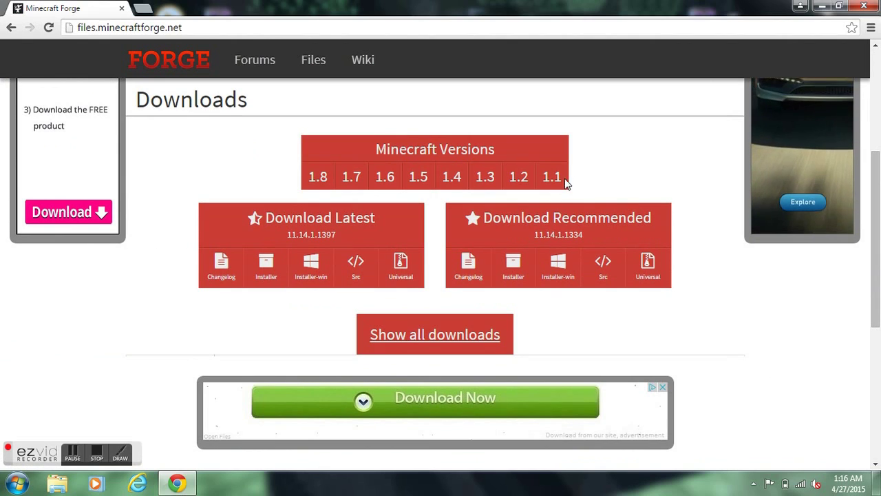
mouse_move(395, 178)
mouse_move(349, 178)
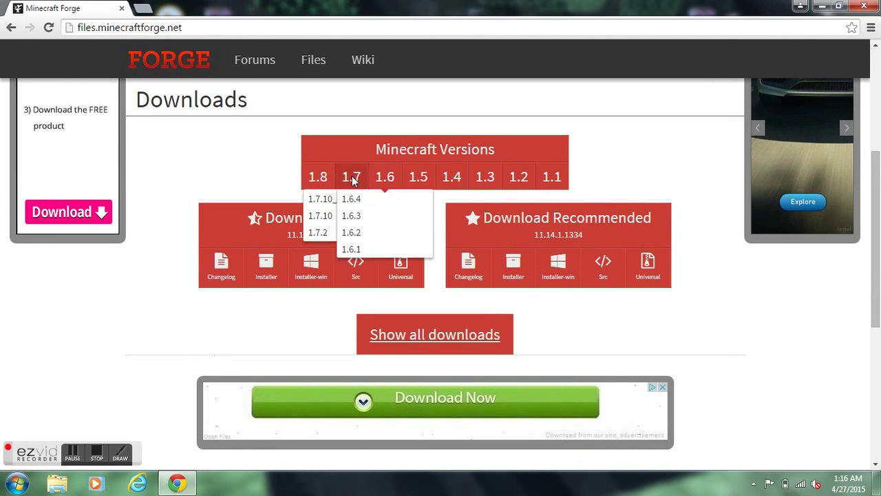
left_click(347, 219)
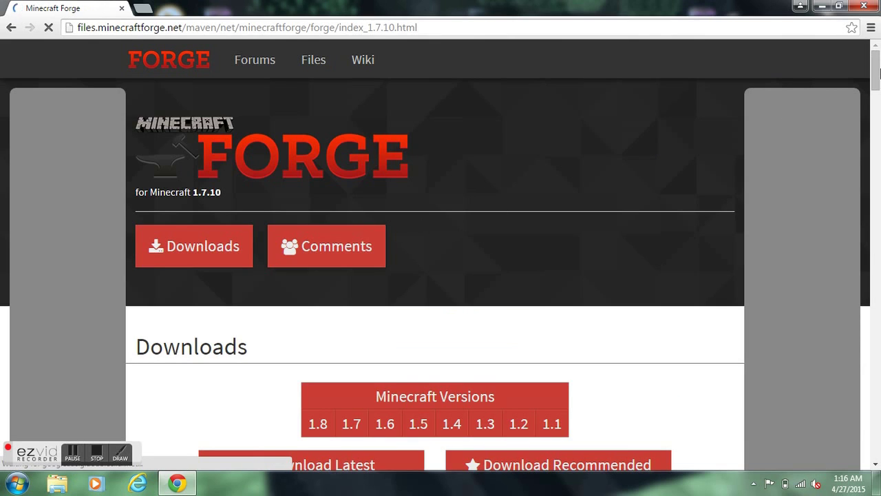
scroll(445, 285, "down", 3)
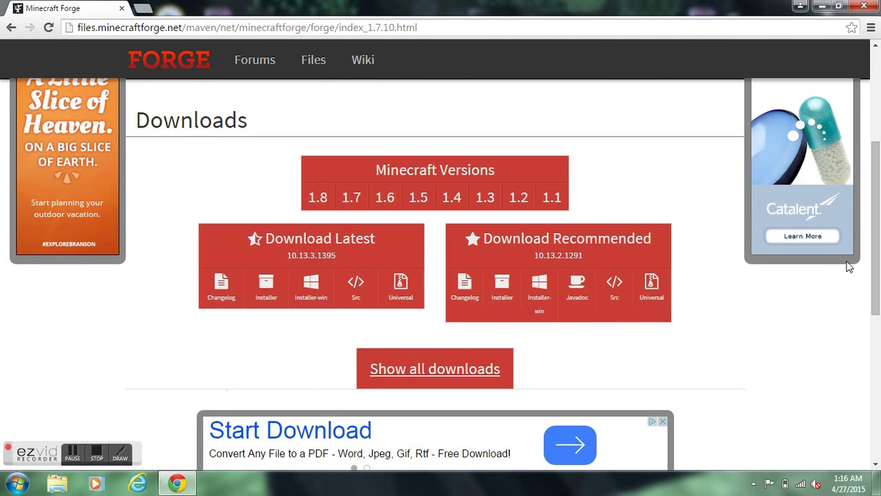
mouse_move(877, 236)
left_mouse_down()
mouse_move(877, 297)
mouse_move(878, 258)
left_mouse_up()
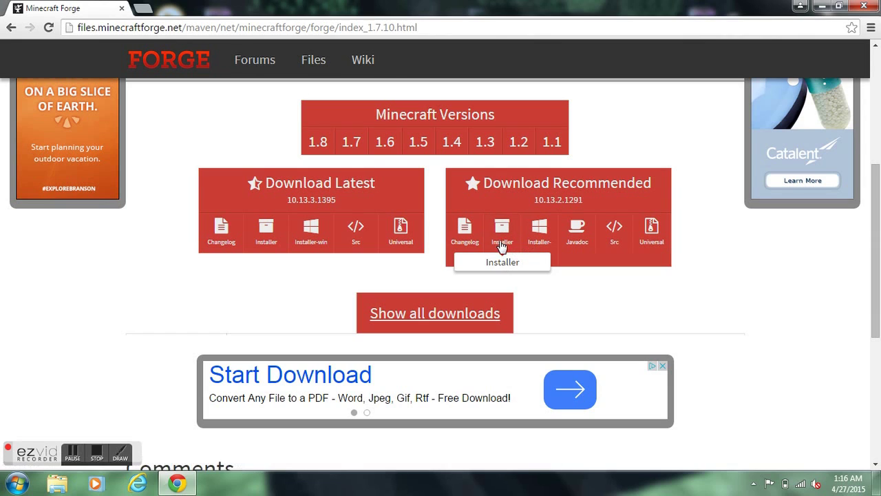
Download the recommended 1.7.10 installer past the AdFoc.us ad and keep the jar file.
left_click(501, 240)
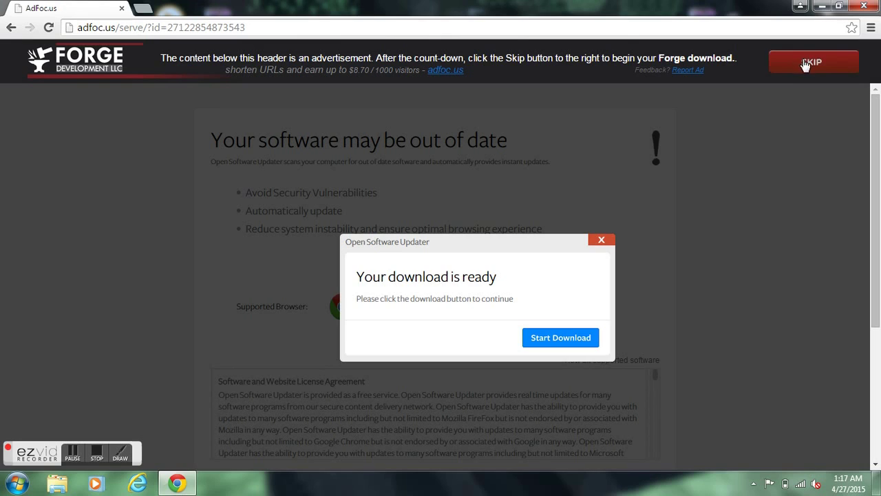
left_click(803, 63)
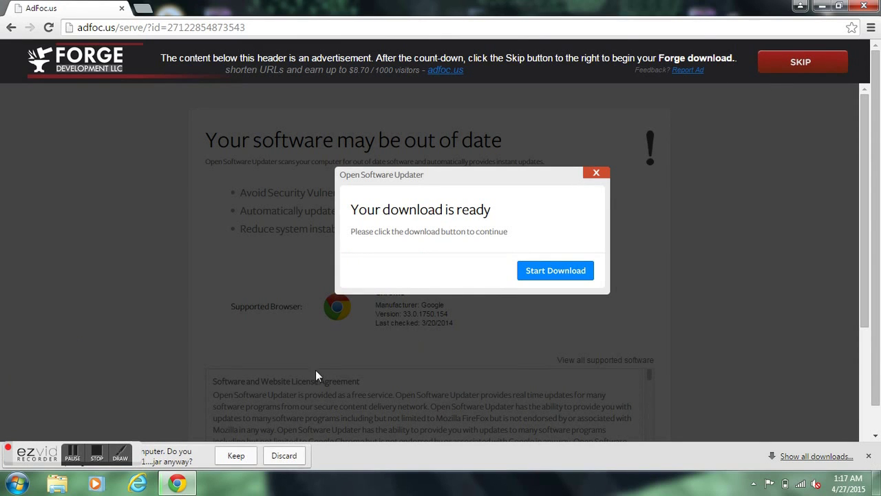
left_click(236, 455)
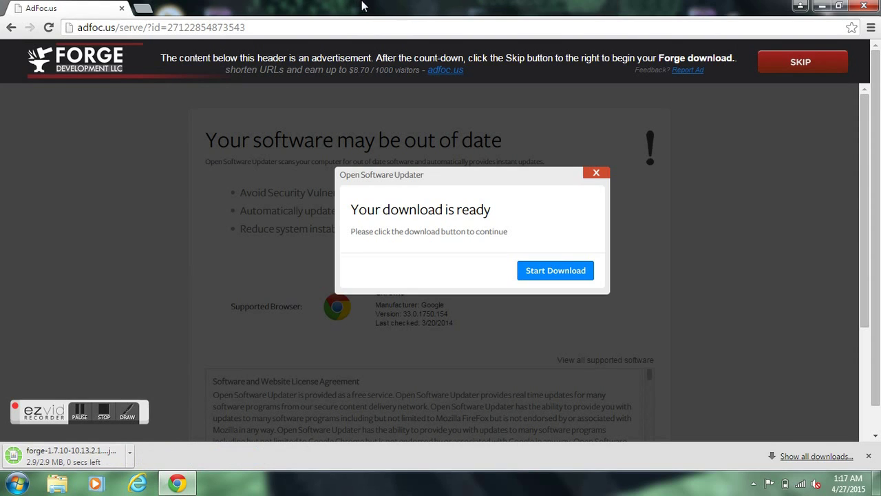
left_click_drag(363, 5, 519, 15)
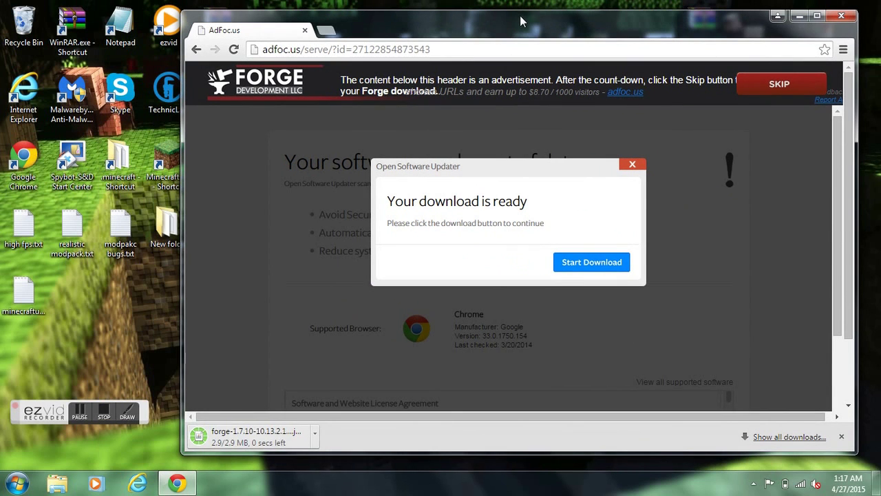
Copy the forge-1.7.10-10.13.2.1291 installer jar from Downloads onto the desktop.
left_click(317, 441)
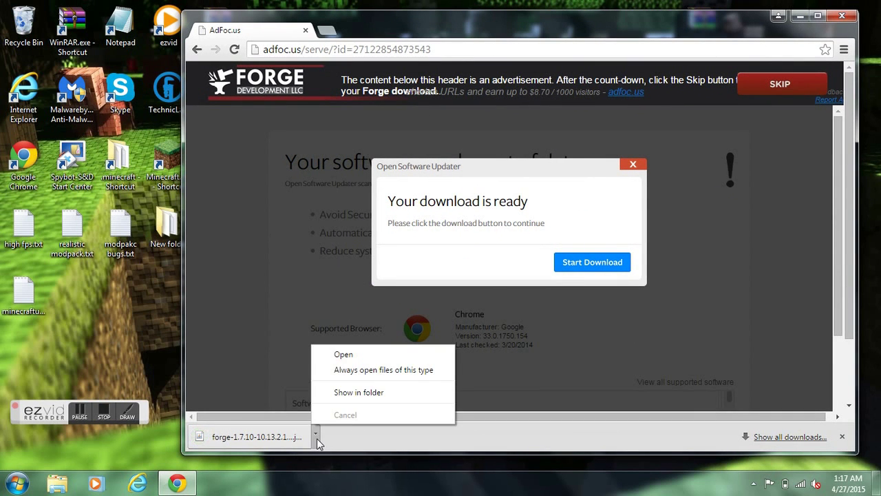
left_click(352, 392)
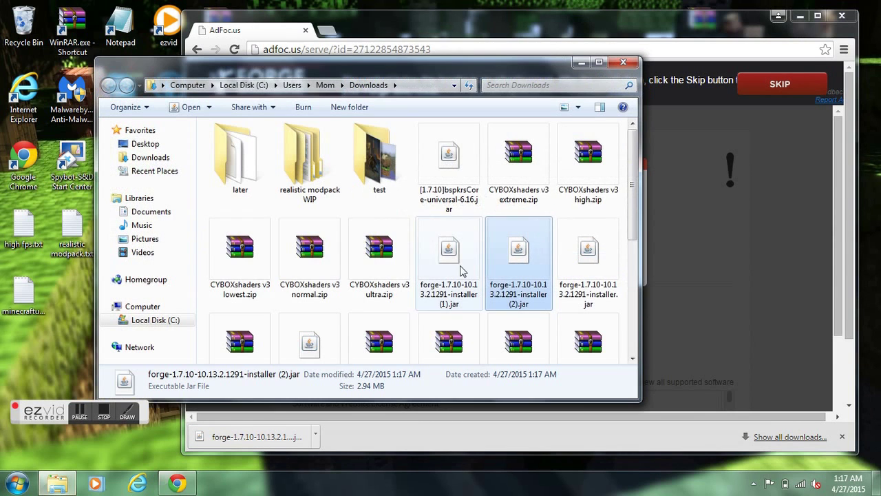
mouse_move(255, 436)
left_mouse_down()
mouse_move(206, 423)
mouse_move(165, 444)
left_mouse_up()
left_click(623, 62)
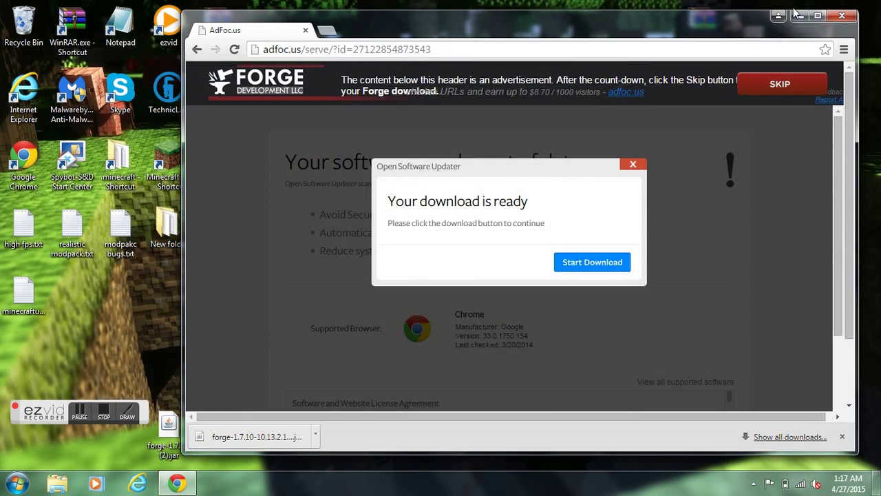
left_click(799, 15)
left_click_drag(168, 426, 323, 230)
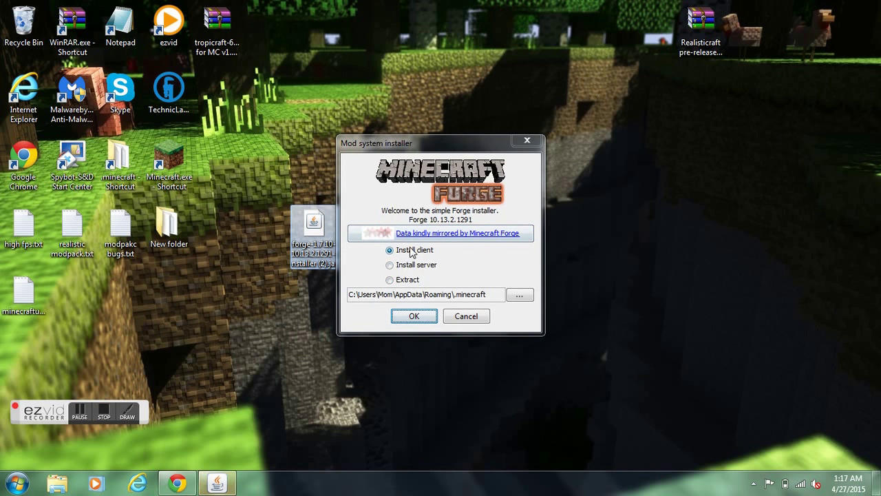
Install the Forge client with Install client, dismiss the Complete message, and launch Minecraft.
left_click(390, 252)
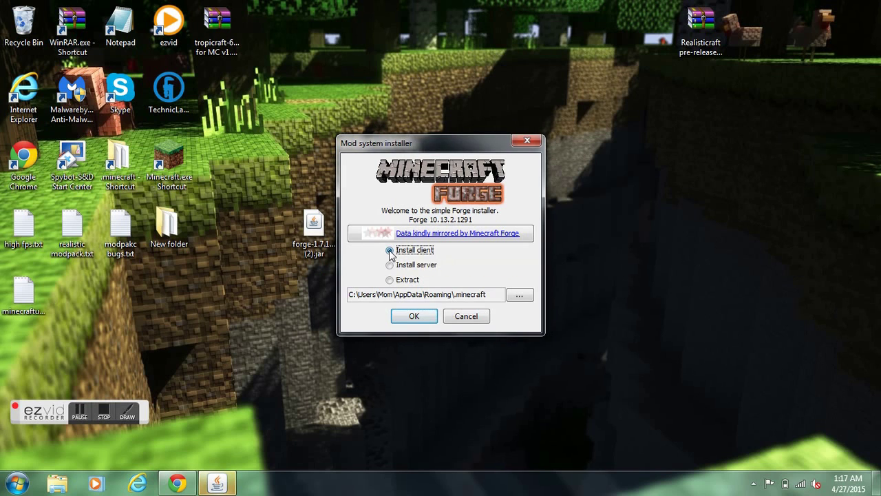
left_click(421, 315)
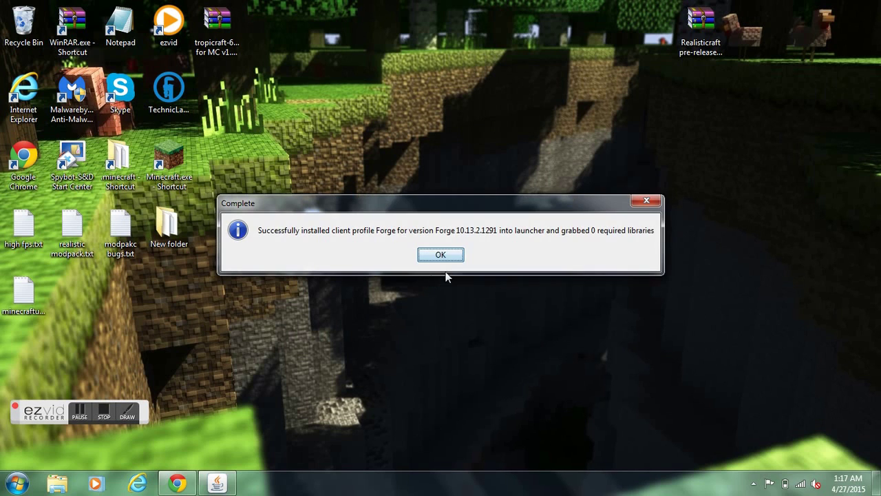
left_click(440, 255)
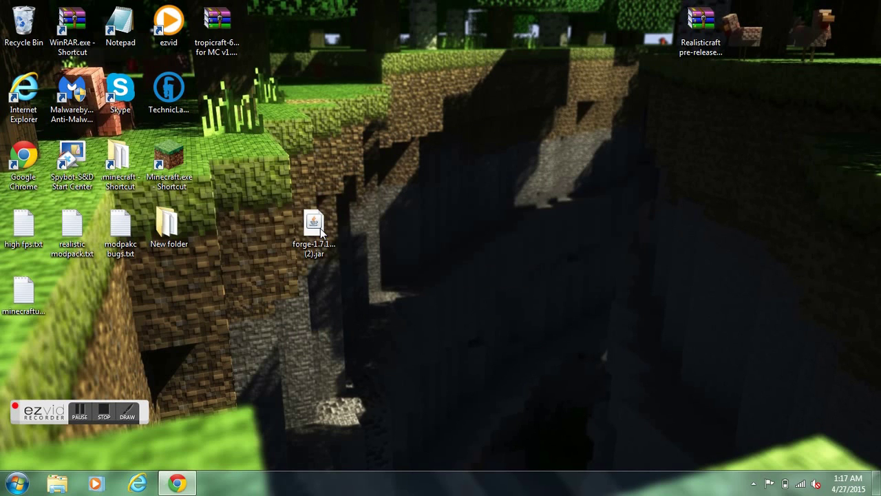
double_click(180, 165)
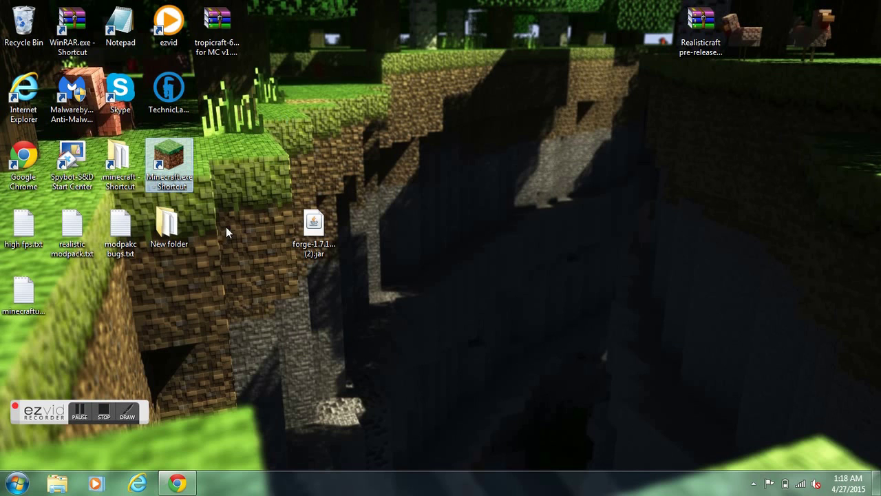
Set the current profile's version to 1.7.10-Forge10.13.2.1291 and save it.
mouse_move(311, 221)
left_mouse_down()
mouse_move(319, 102)
mouse_move(296, 13)
mouse_move(265, 9)
left_mouse_up()
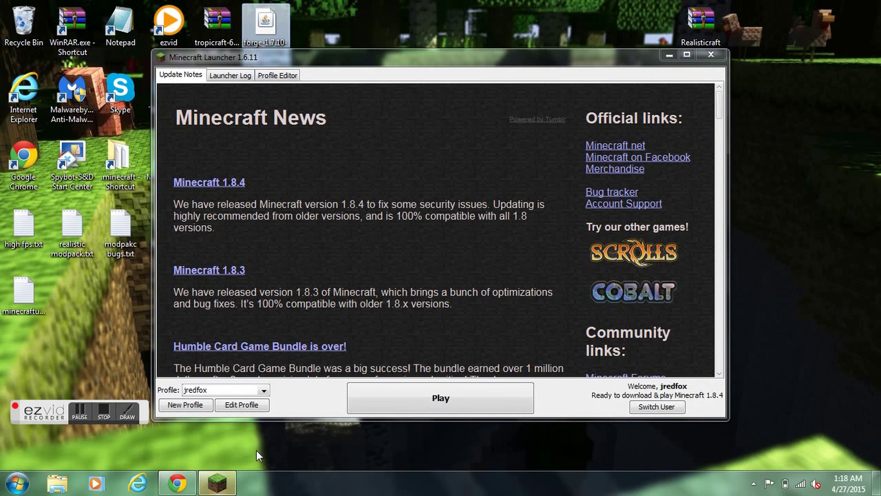
left_click(252, 404)
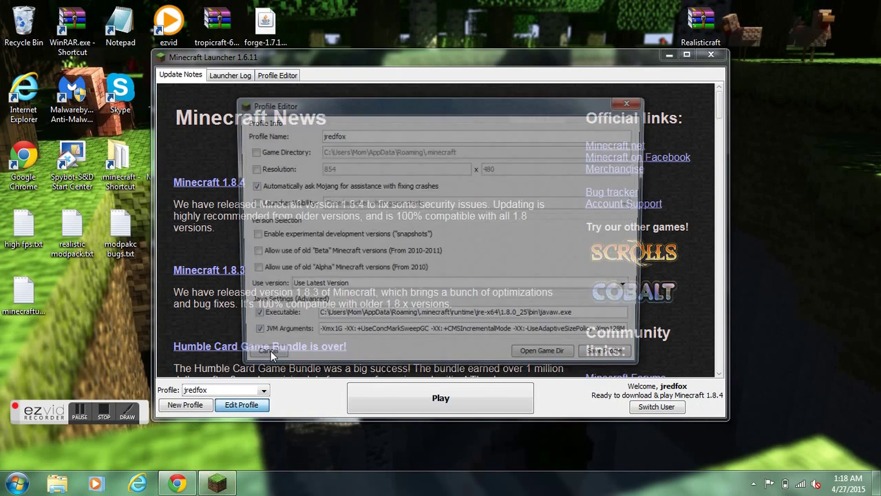
left_click(428, 287)
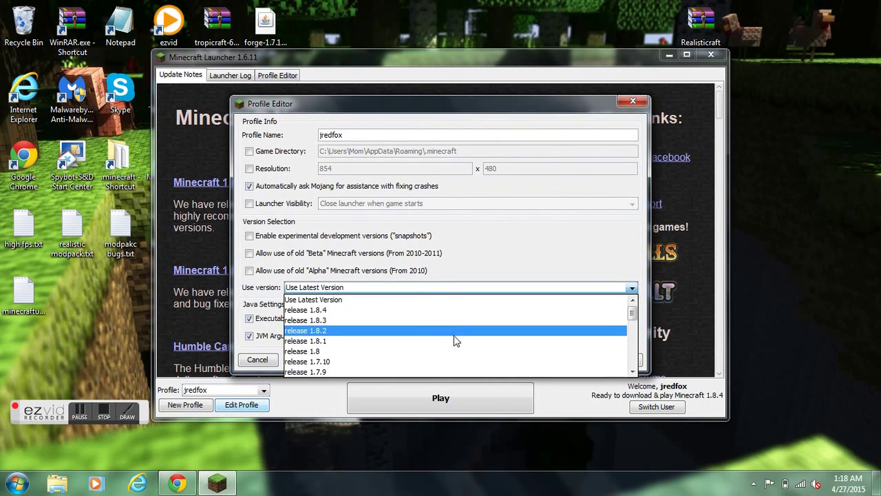
left_click_drag(632, 314, 639, 365)
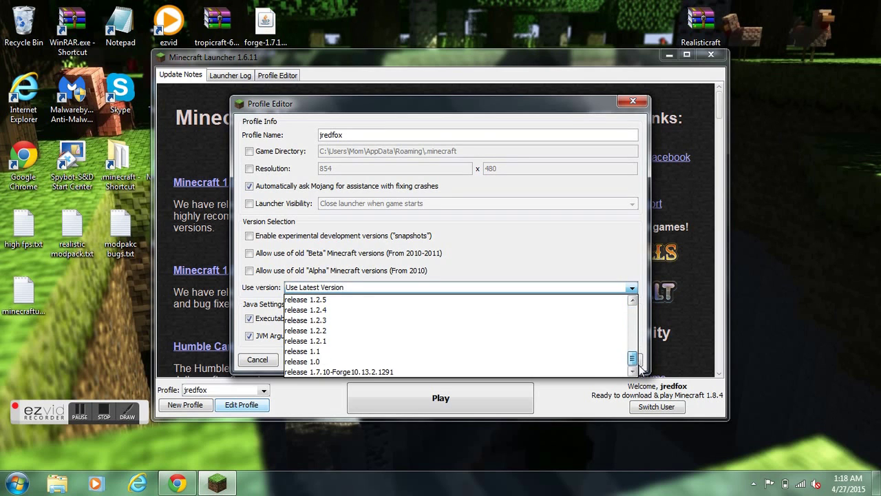
left_click(582, 372)
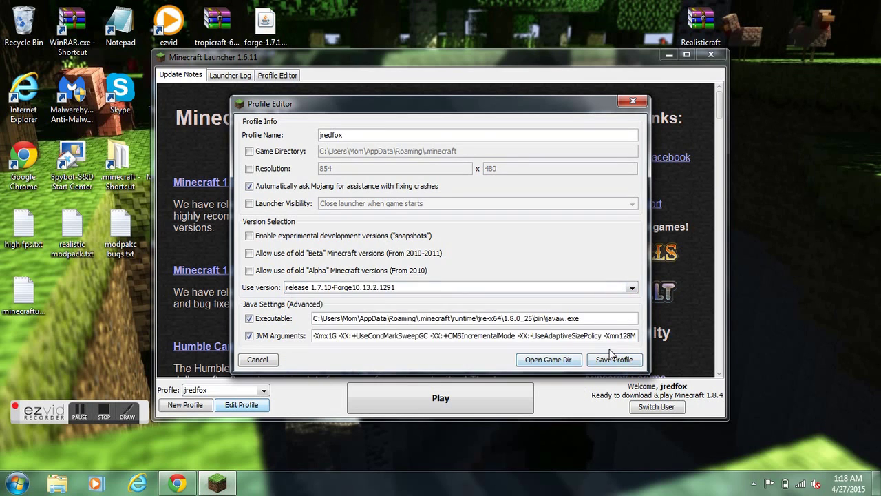
left_click(609, 358)
Confirm the Forge profile exists, then revert the personal profile to release 1.2.4.
left_click(263, 391)
left_click(260, 406)
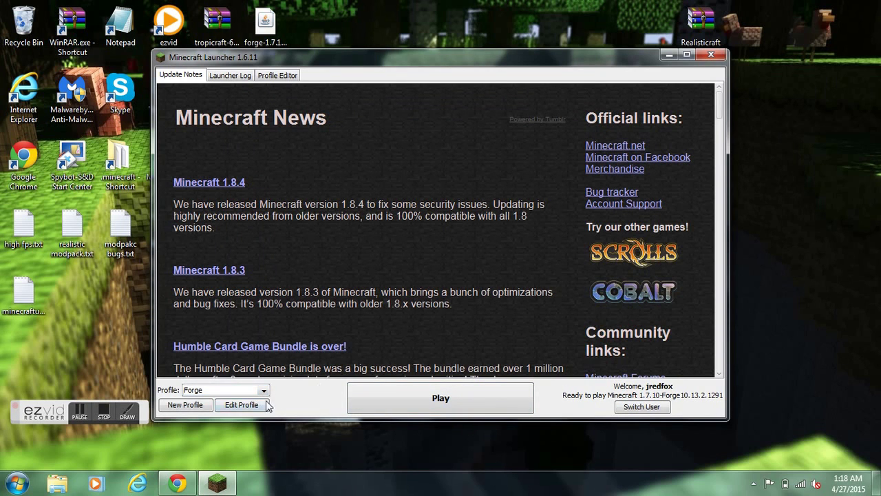
left_click(263, 389)
left_click(227, 413)
left_click(242, 404)
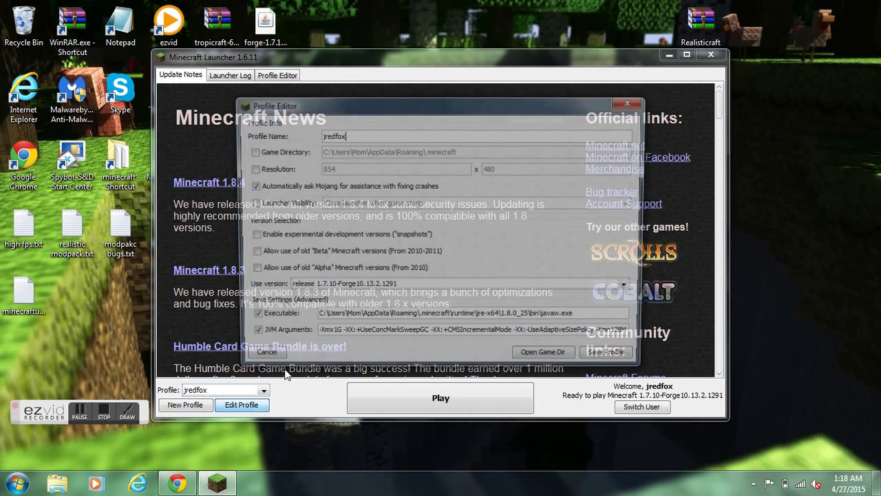
left_click(455, 282)
left_click(383, 336)
left_click(593, 354)
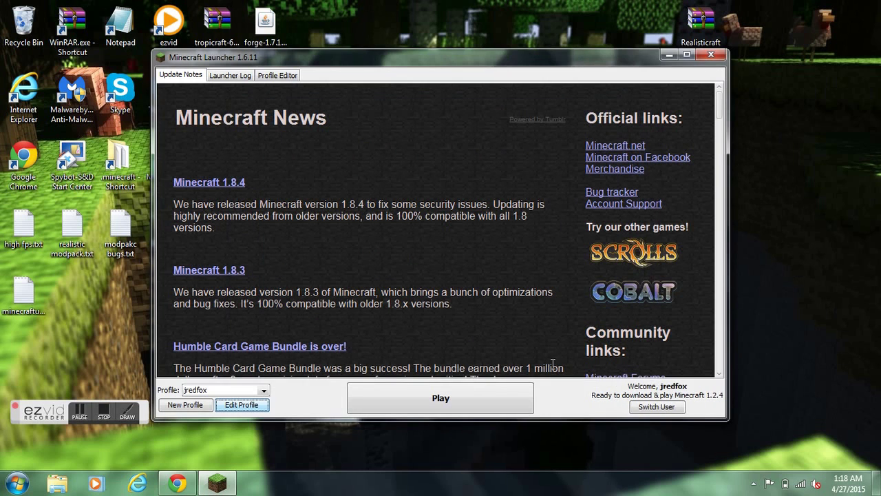
Select the Forge profile and play the game.
left_click(263, 391)
left_click(261, 406)
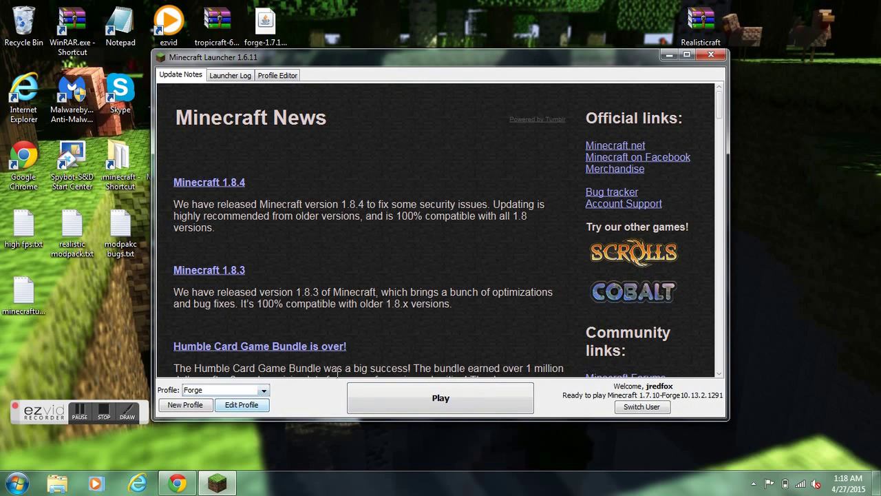
left_click(415, 404)
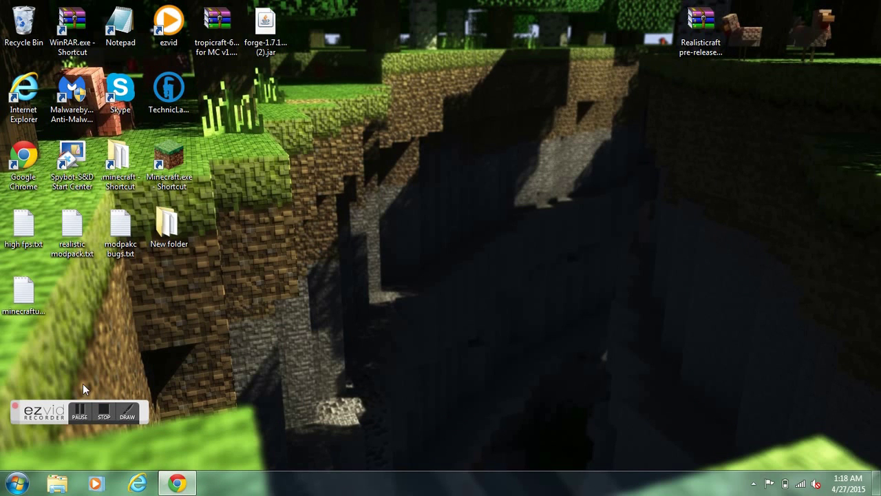
Restore Chrome, go forward to the Forge 1.7.10 page, and maximize the window.
left_click_drag(61, 411, 55, 444)
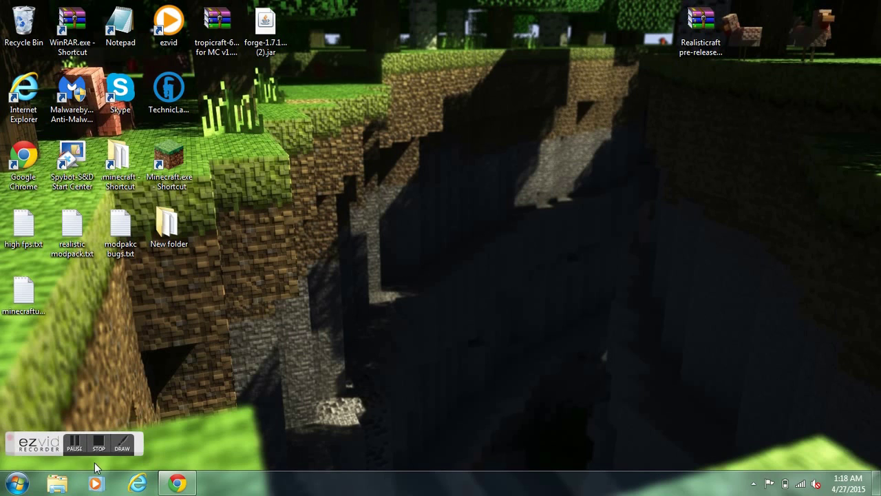
left_click(196, 481)
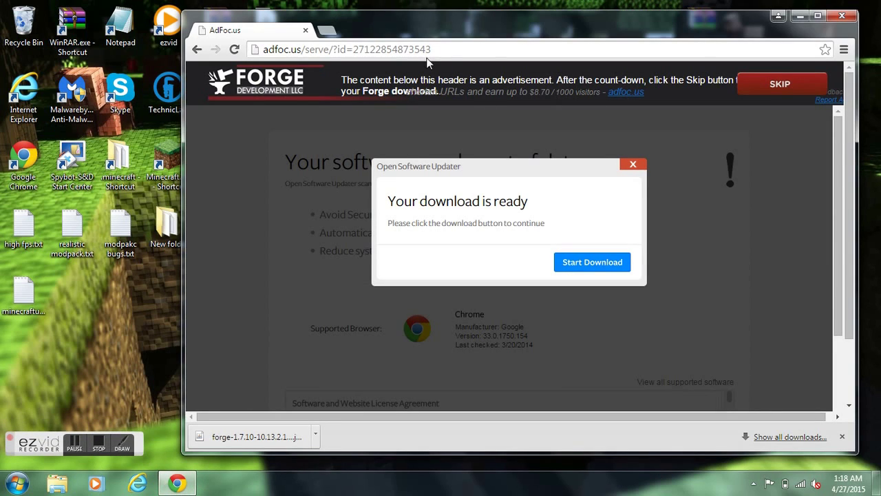
left_click(216, 50)
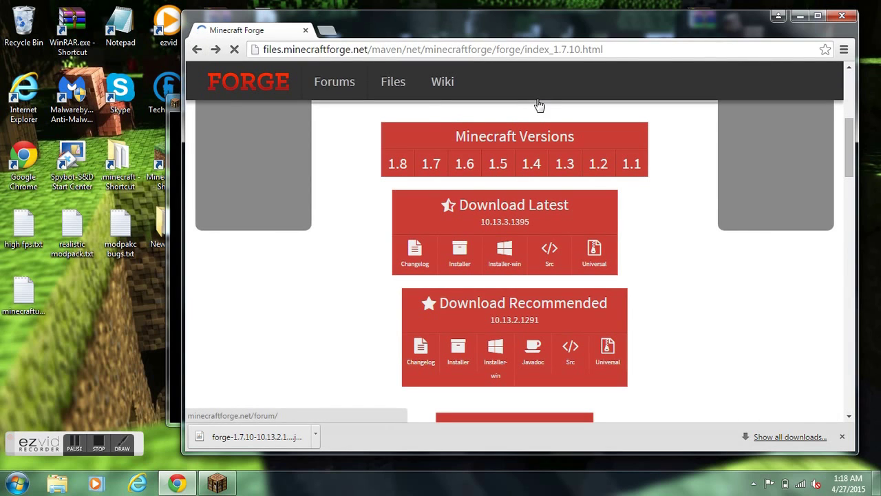
left_click(818, 15)
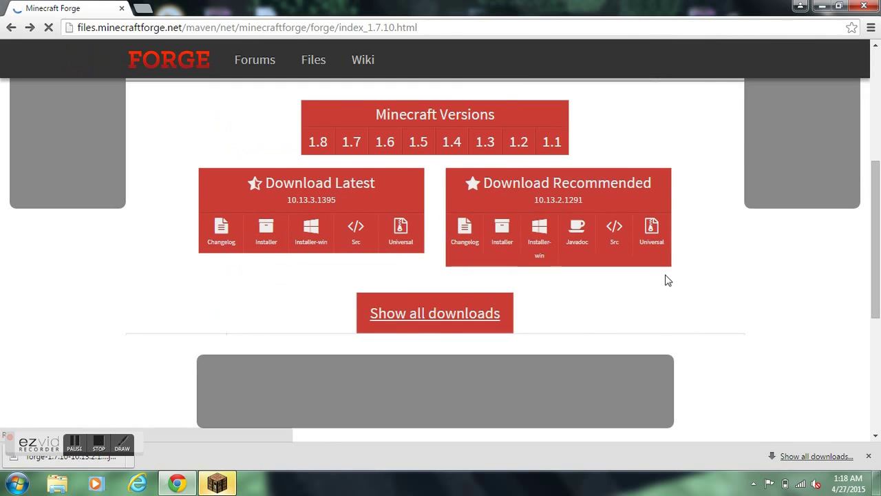
mouse_move(879, 195)
left_mouse_down()
mouse_move(879, 322)
mouse_move(879, 88)
left_mouse_up()
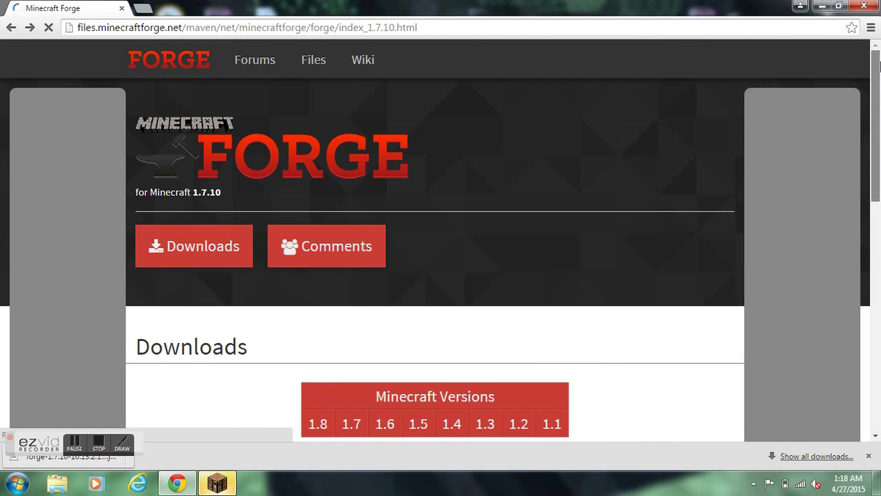
View the Forge Mod Loader and Minecraft Coder Pack entries in the game's Mods list.
left_click(821, 6)
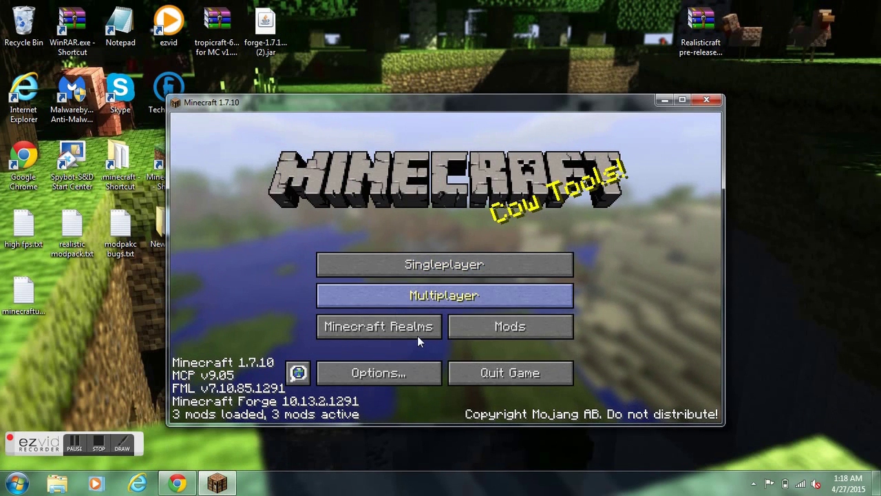
left_click(479, 321)
left_click(227, 245)
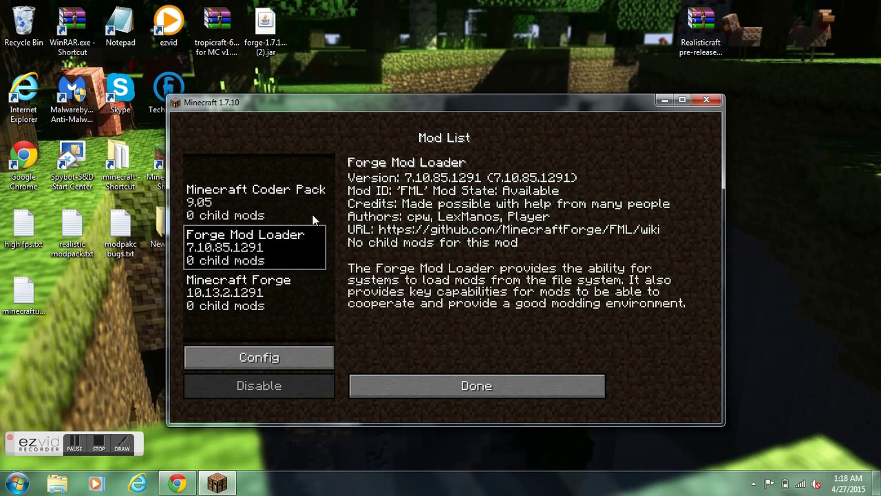
left_click(227, 200)
left_click(424, 397)
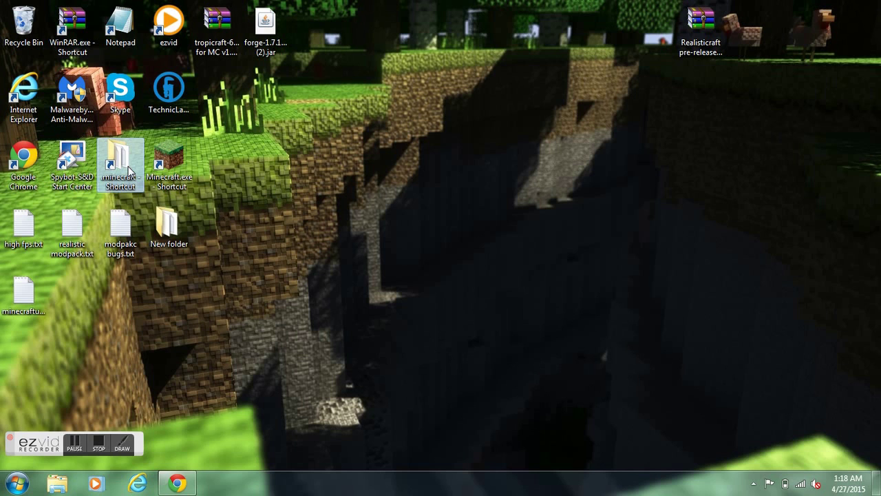
Search %appdata%/.minecraft from the Start menu to open that folder.
left_click(16, 482)
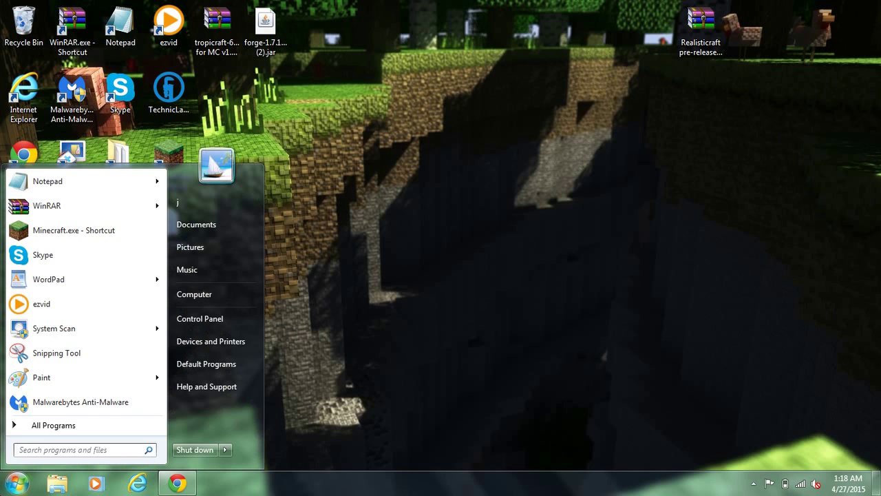
type("%appdata")
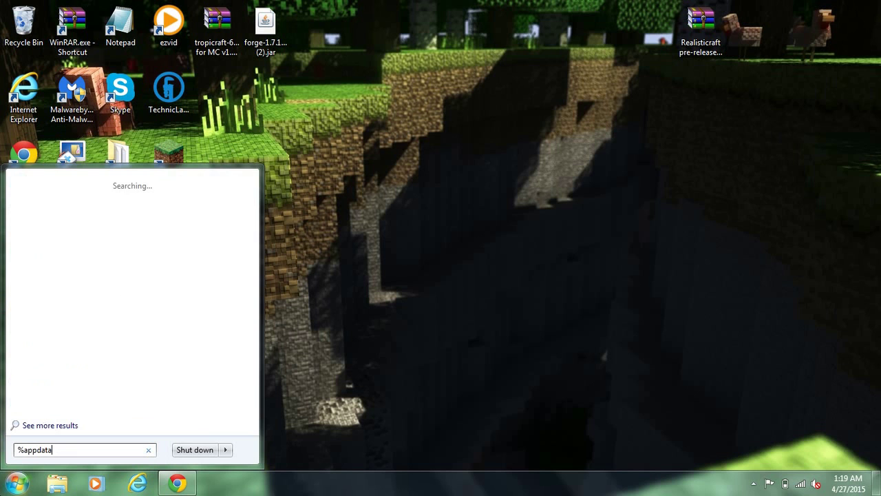
type("%/.")
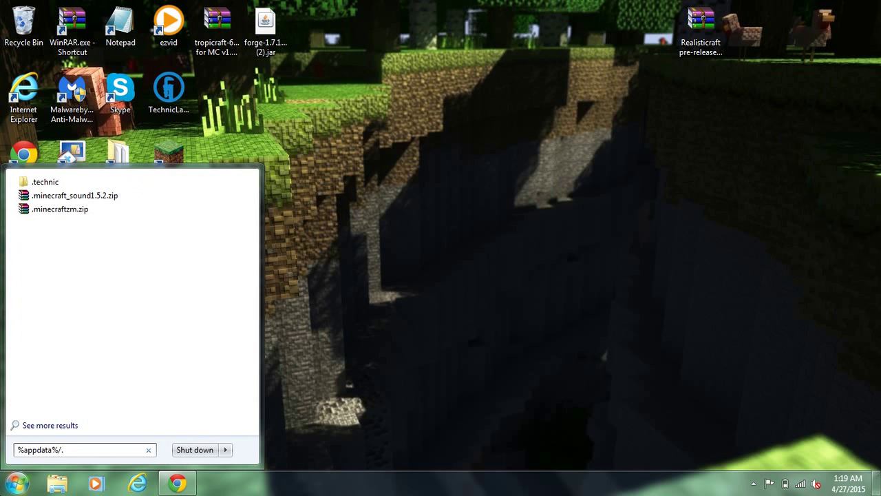
type("minecraf")
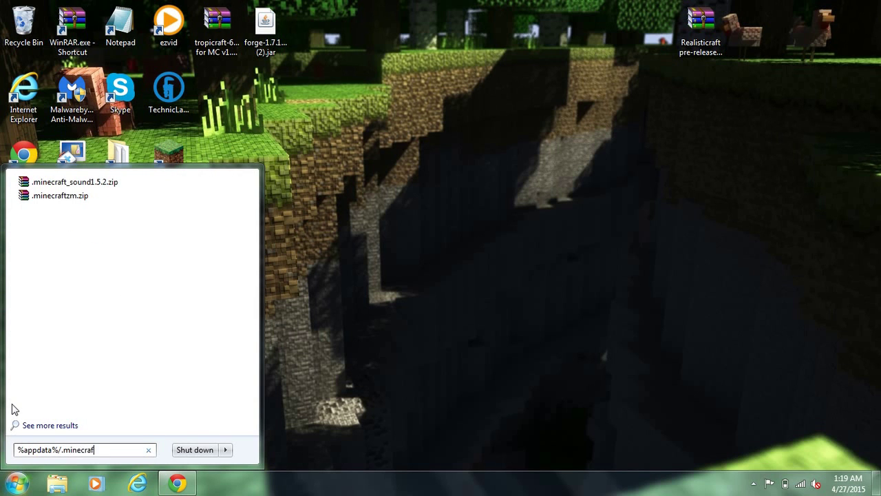
type("t")
key("Return")
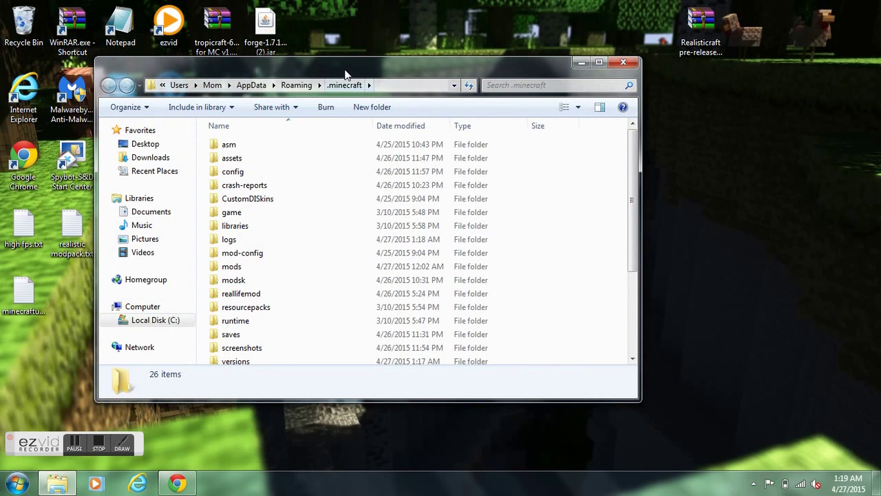
Open the .minecraft mods folder, confirm it is empty, and close Explorer.
left_click_drag(346, 74, 483, 86)
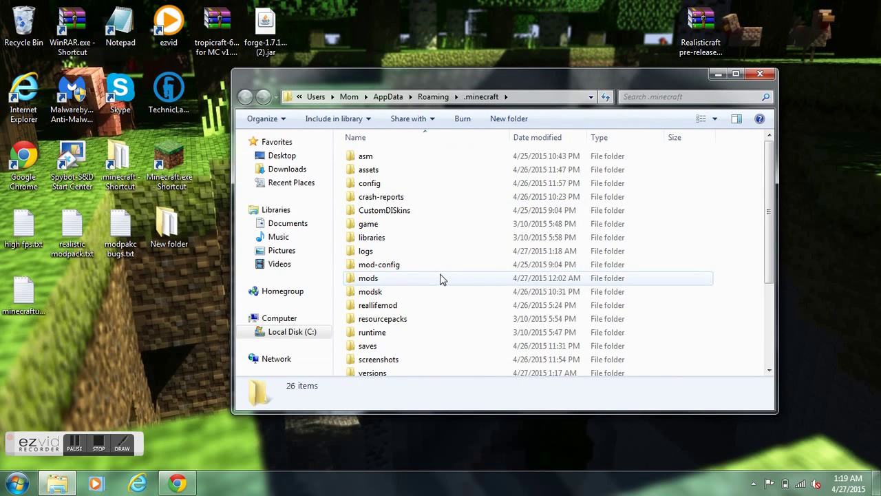
double_click(442, 279)
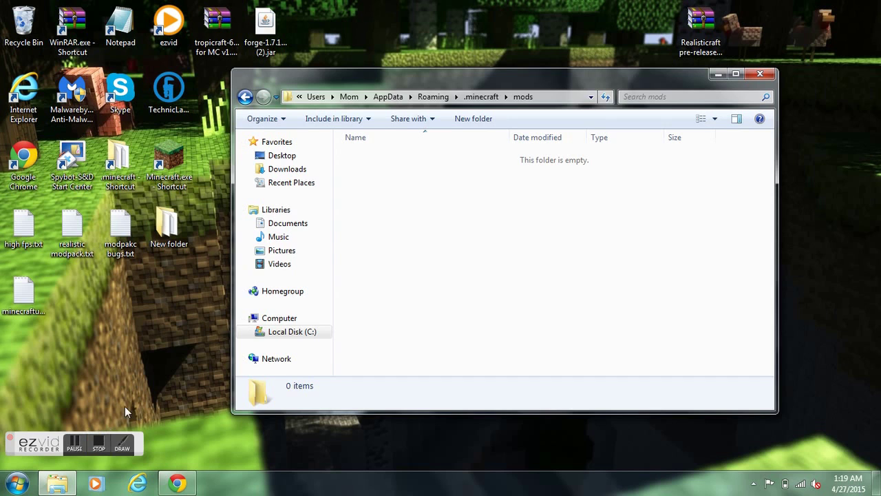
left_click(245, 96)
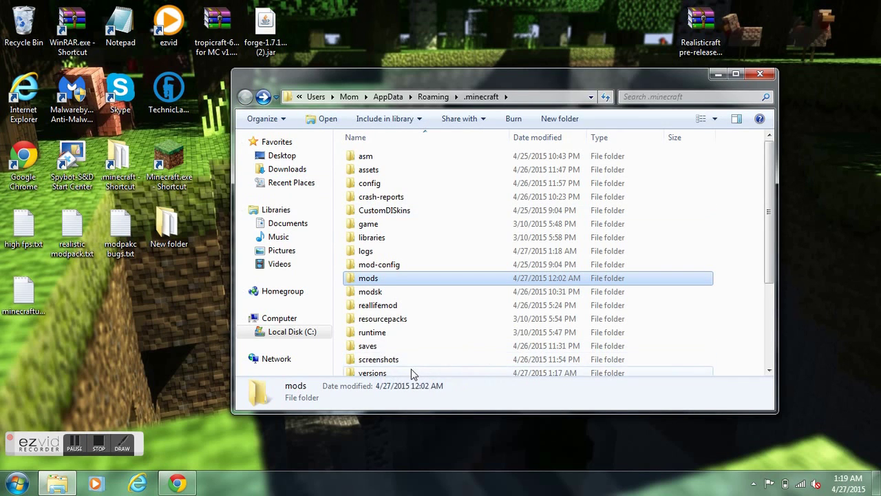
left_click_drag(770, 239, 776, 289)
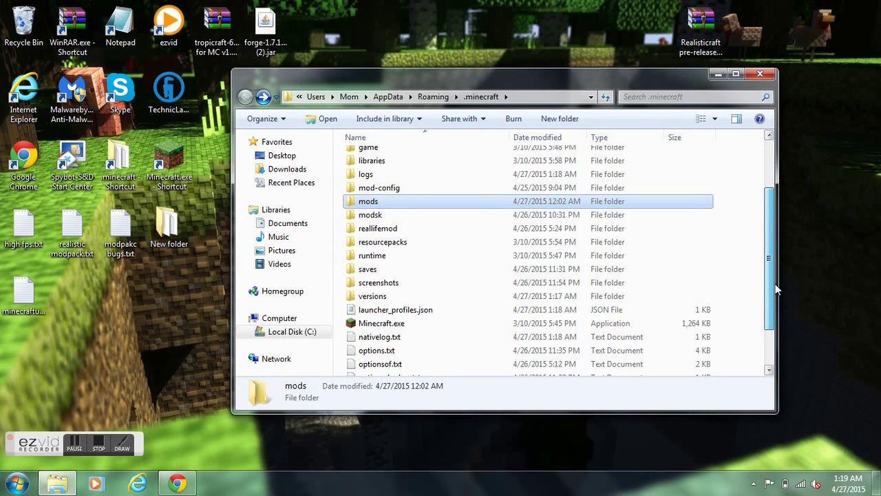
left_click(760, 74)
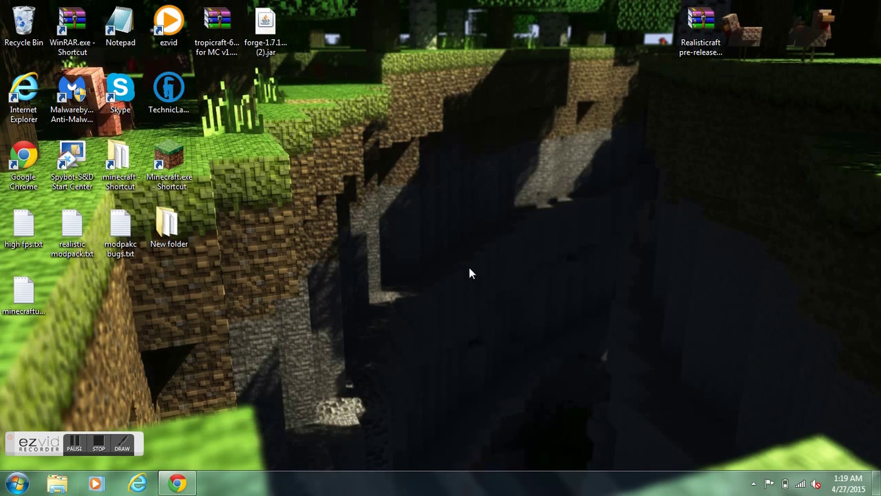